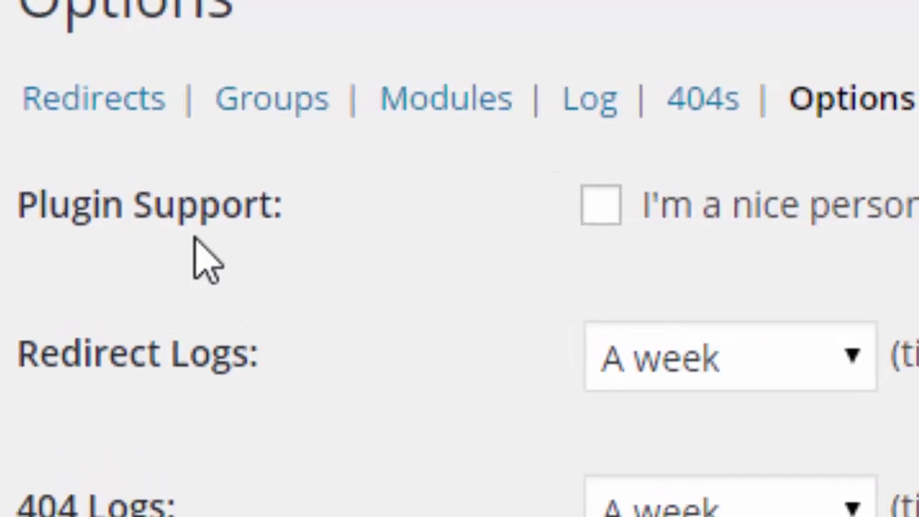
left_click(82, 99)
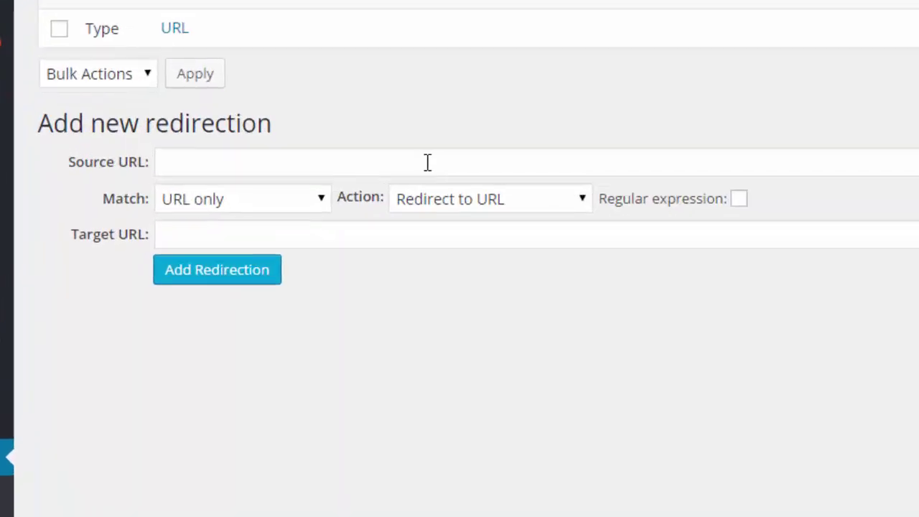
left_click(260, 215)
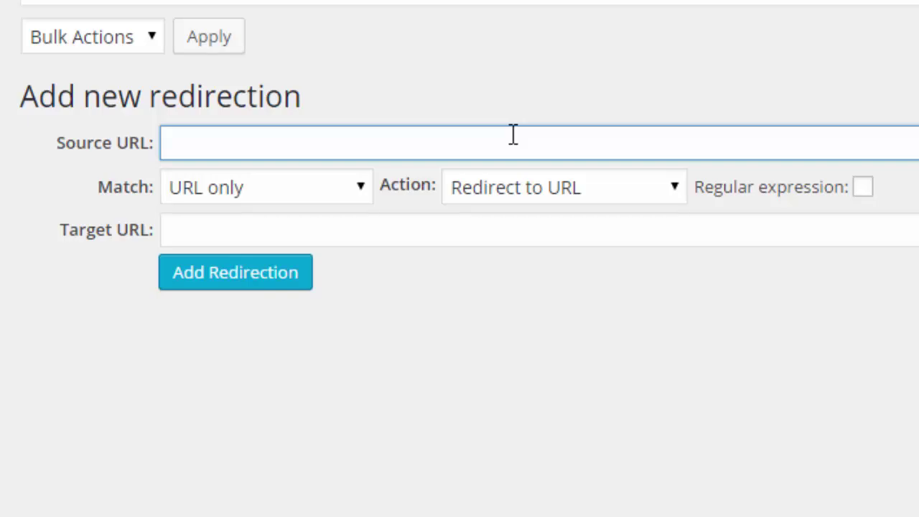
type("http://techreviewsandhelp.com/")
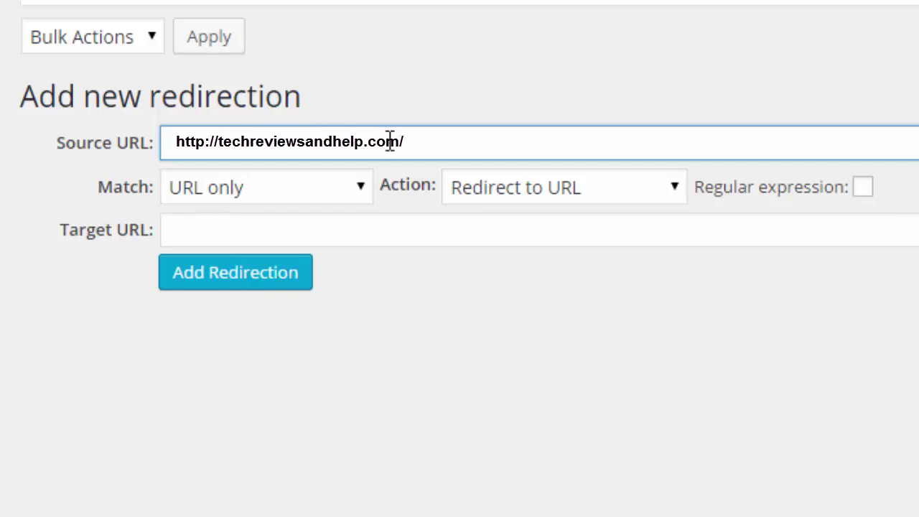
left_click(320, 231)
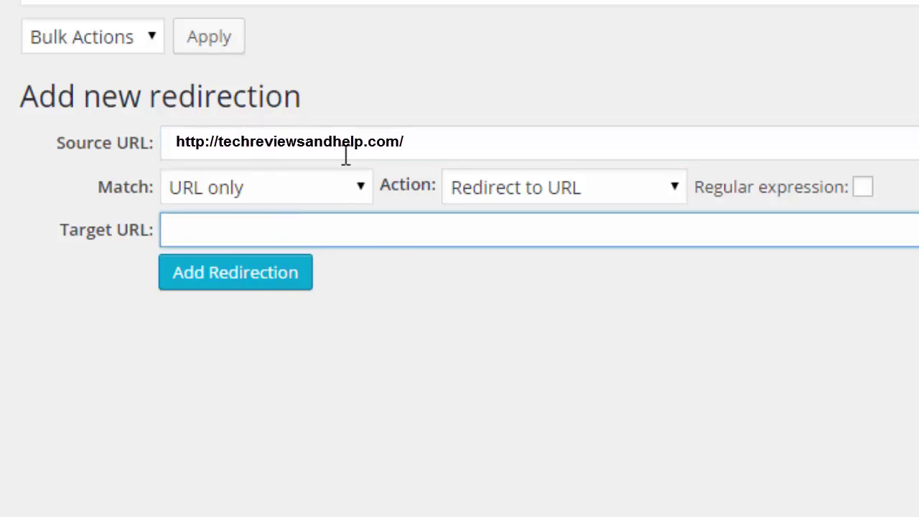
type("http://techreviewsandhelp.com/ytsub")
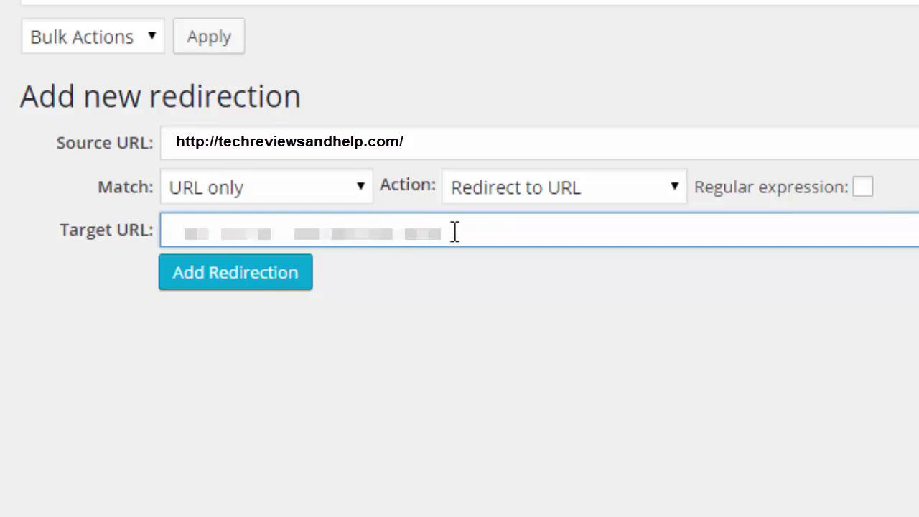
key("Home")
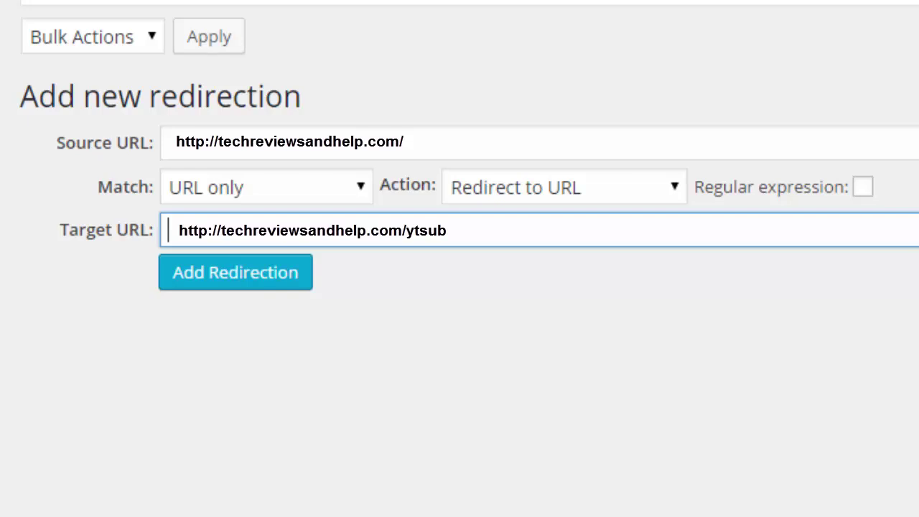
key("Return")
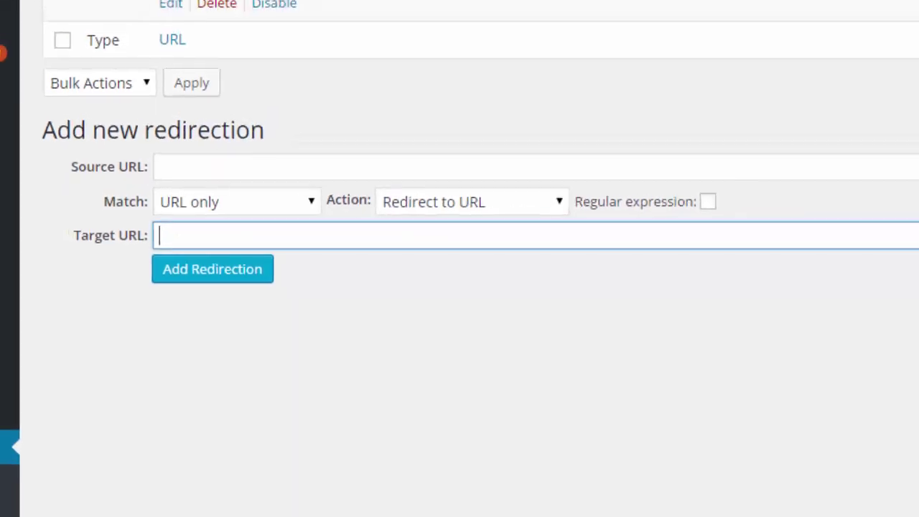
Step: Switch to the browser tab with the ytsub Pretty Link's Edit Link page
left_click(144, 5)
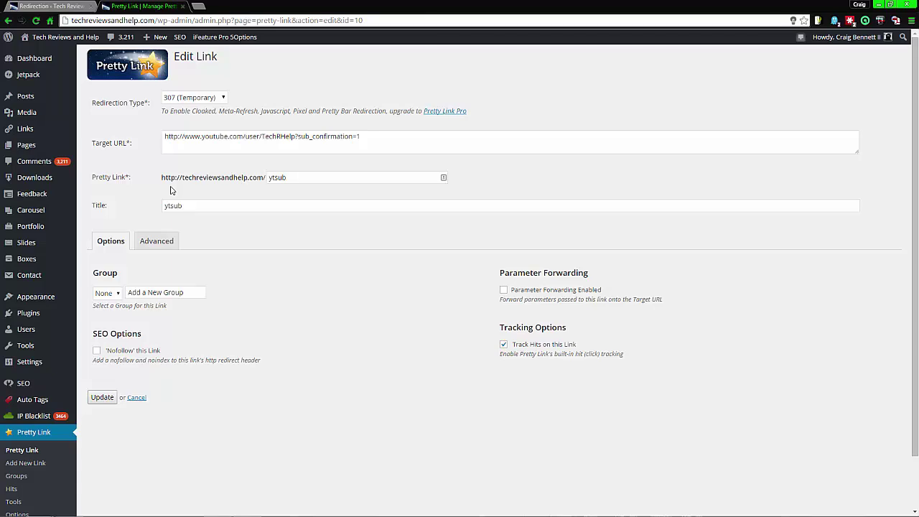
Step: Select the ytsub link's YouTube target URL on Edit Link, then go back to the Redirection tab
left_click(36, 6)
left_click(133, 7)
left_click_drag(377, 143, 165, 137)
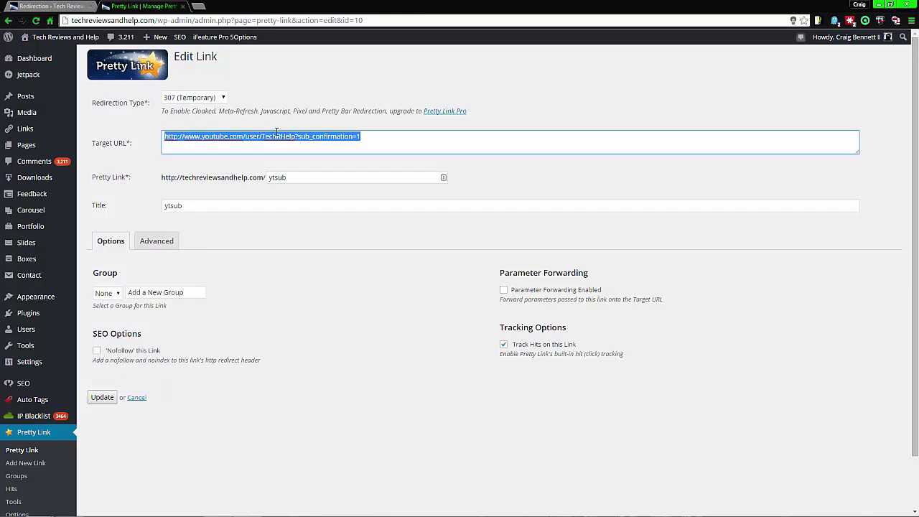
left_click(375, 140)
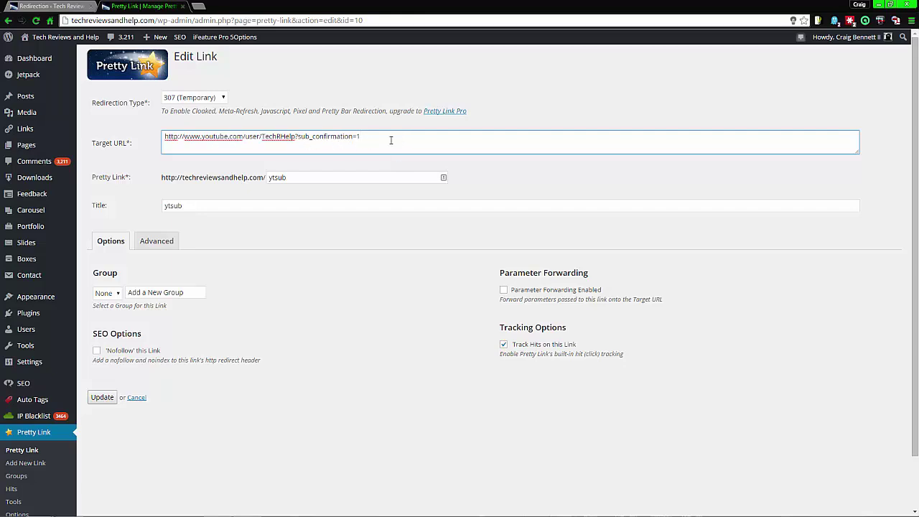
left_click_drag(398, 139, 145, 138)
left_click(63, 5)
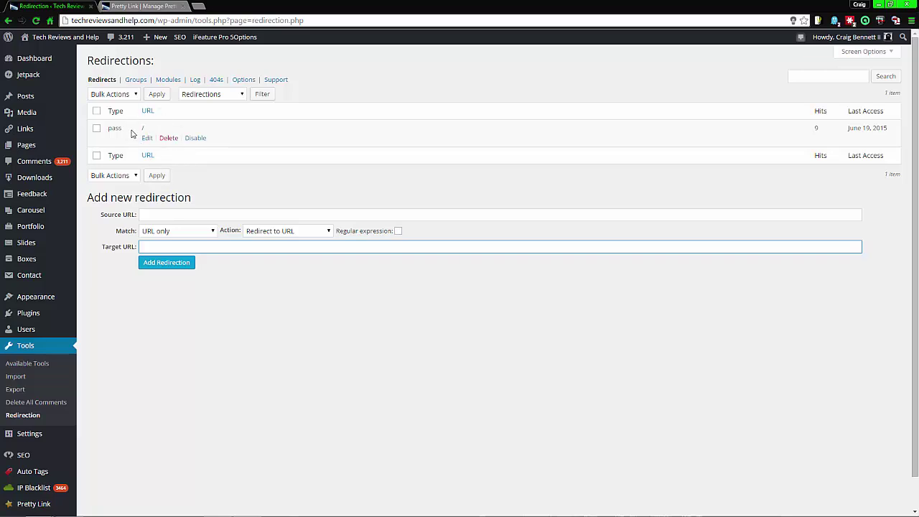
Step: Edit the / redirect and compare its target URL against the ytsub Pretty Link tab
left_click(147, 137)
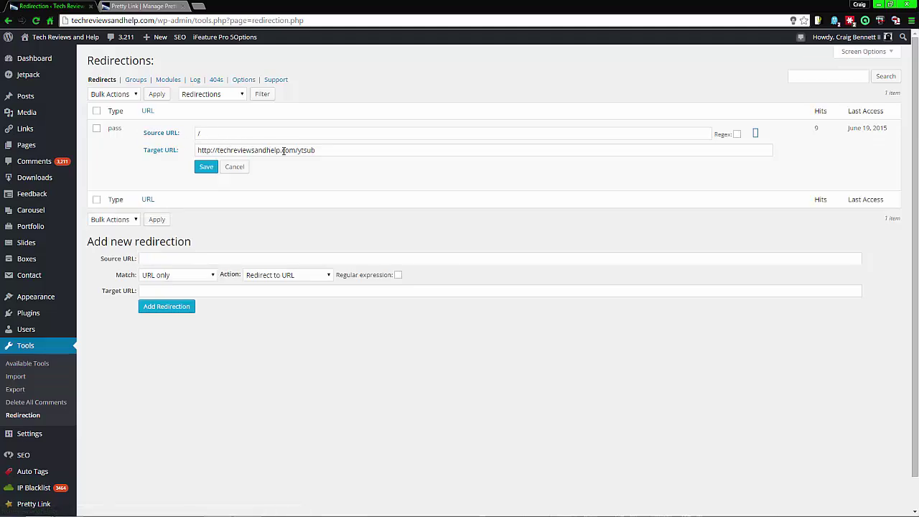
key("ctrl+Tab")
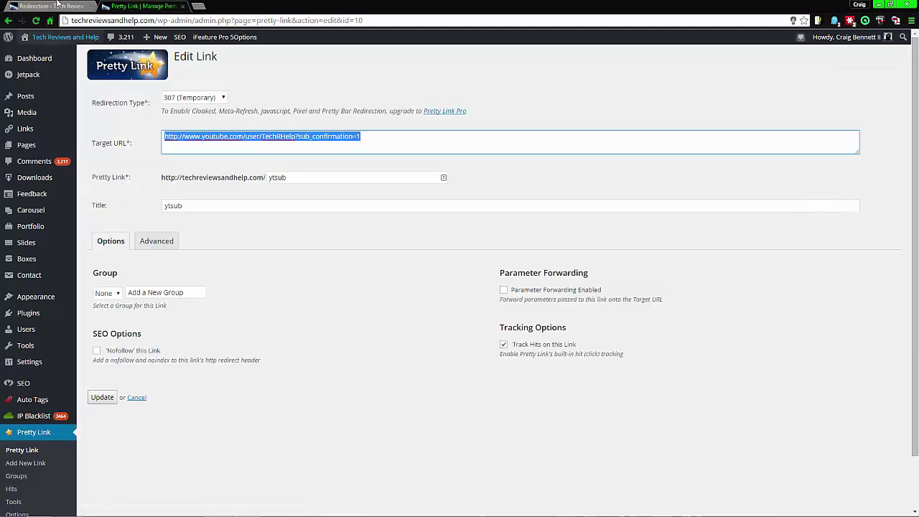
key("ctrl+Tab")
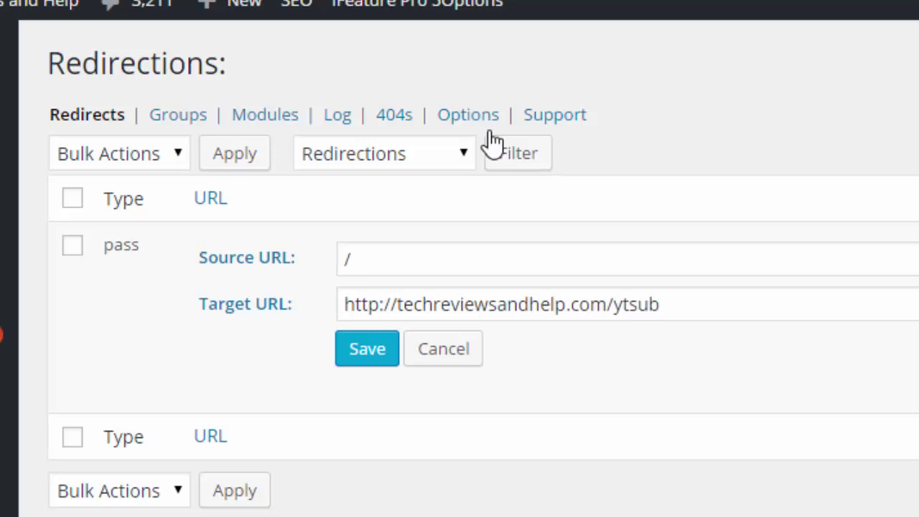
key("ctrl+Tab")
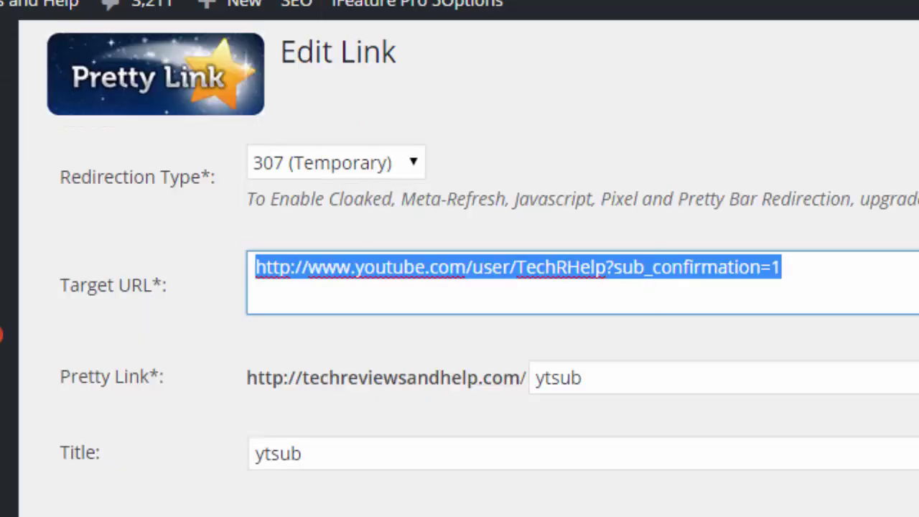
key("ctrl+Tab")
left_click_drag(423, 303, 304, 301)
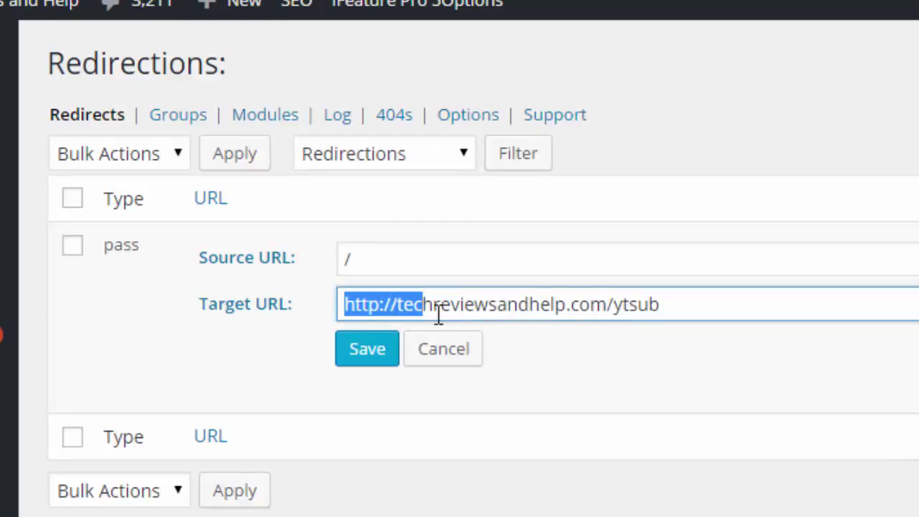
left_click(630, 306)
key("ctrl+Tab")
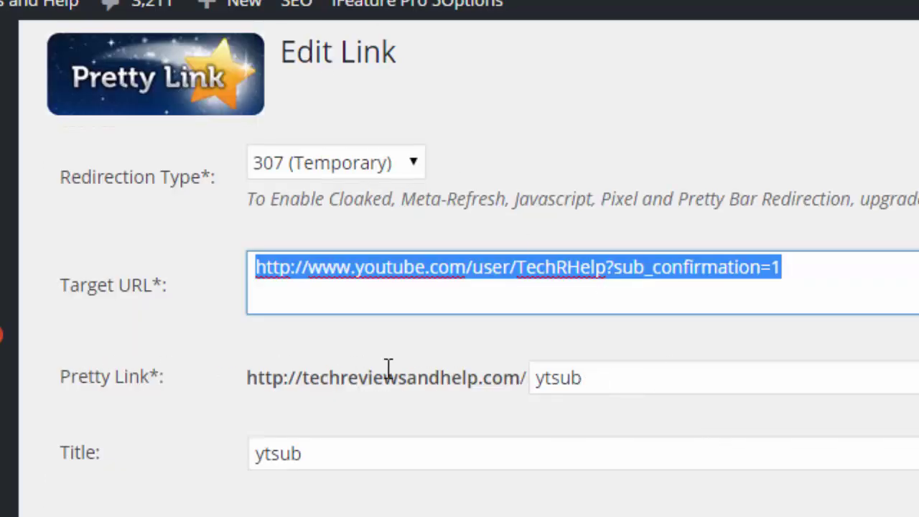
key("ctrl+Tab")
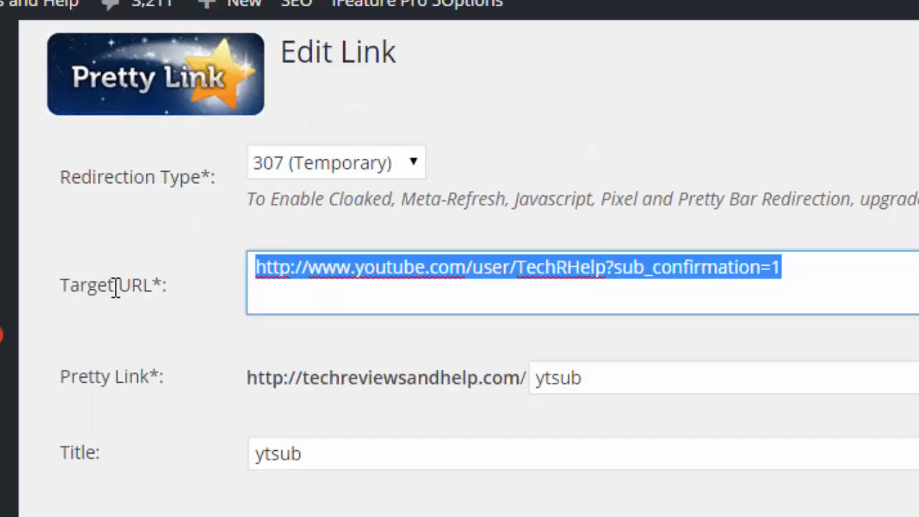
left_click(109, 287)
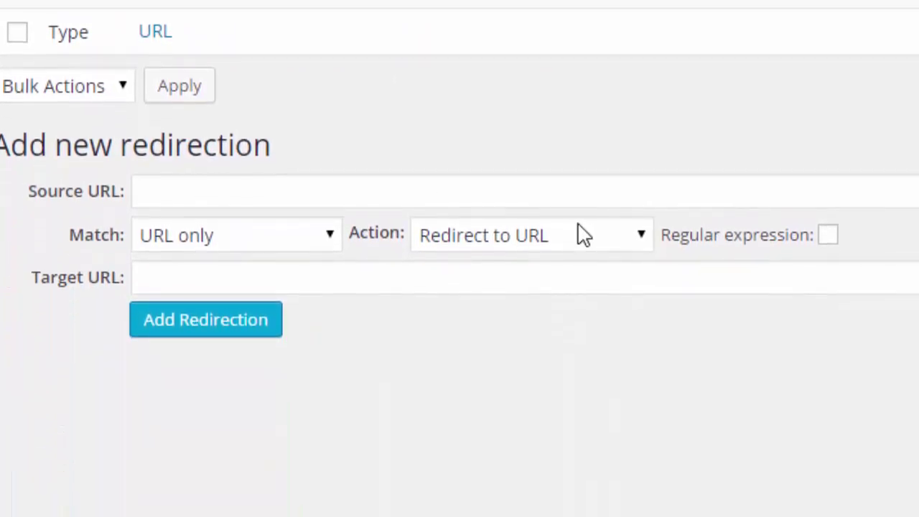
left_click(603, 237)
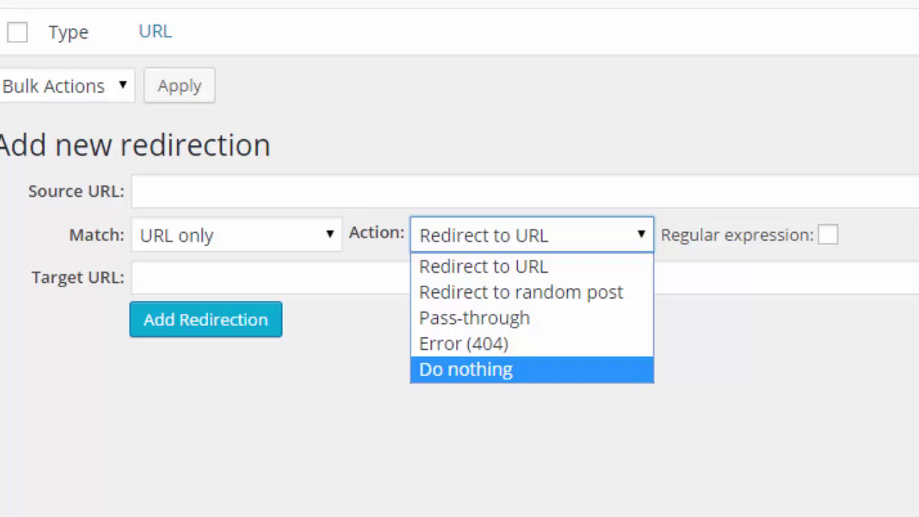
left_click(720, 453)
left_click(508, 240)
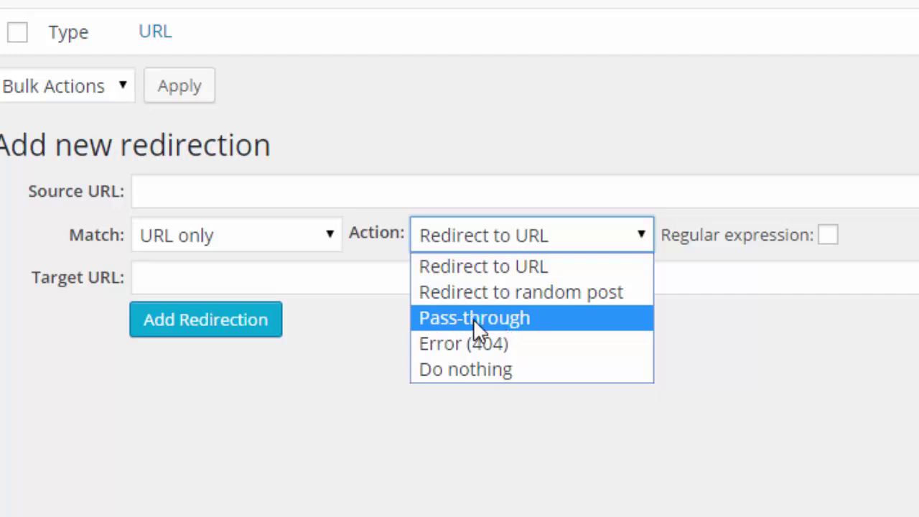
left_click(796, 412)
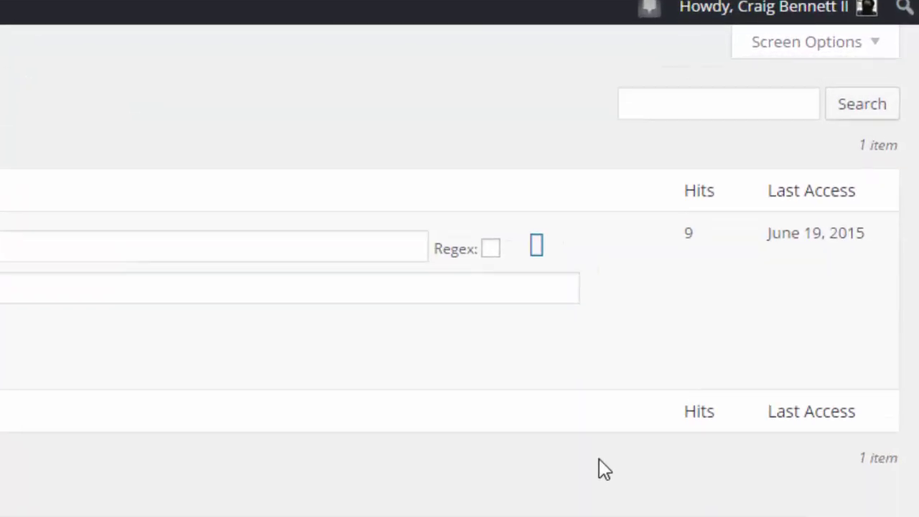
Step: Select the root redirect's hit count of 9
double_click(640, 274)
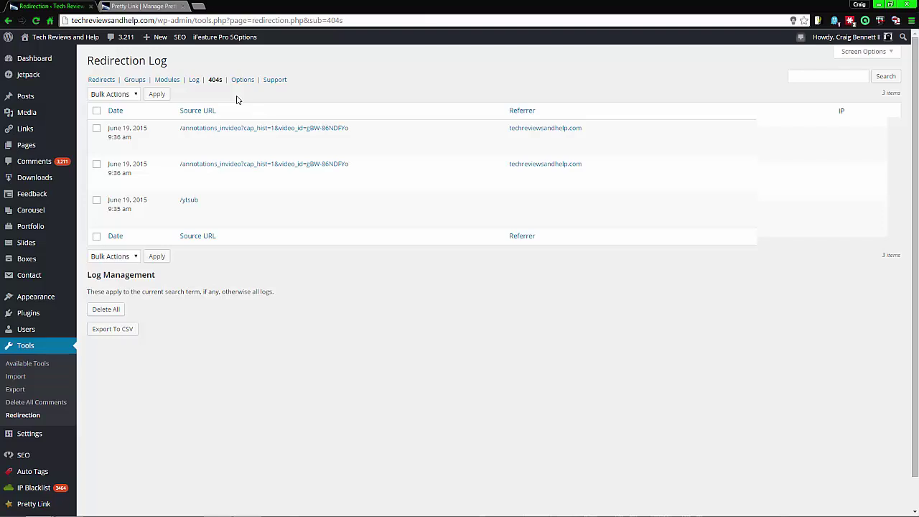
Step: Go back to the Redirects list to see the root redirect's hit count of 10
left_click(101, 79)
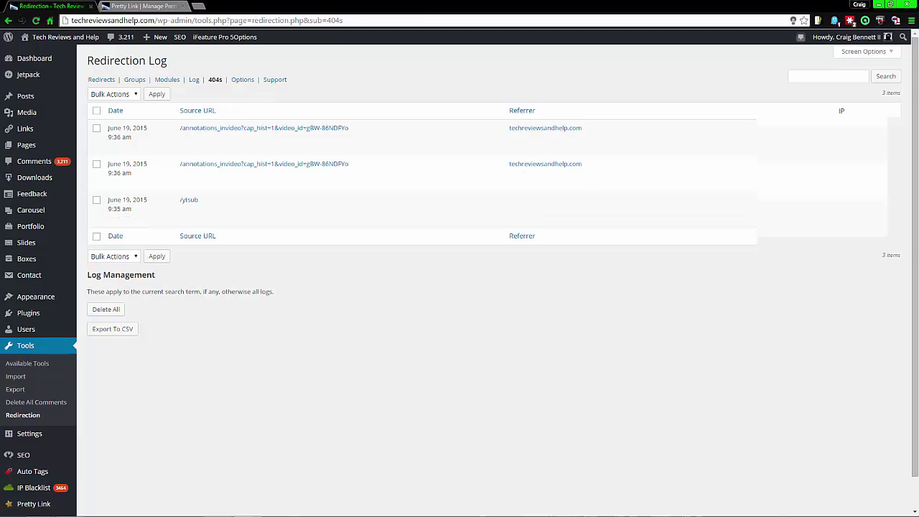